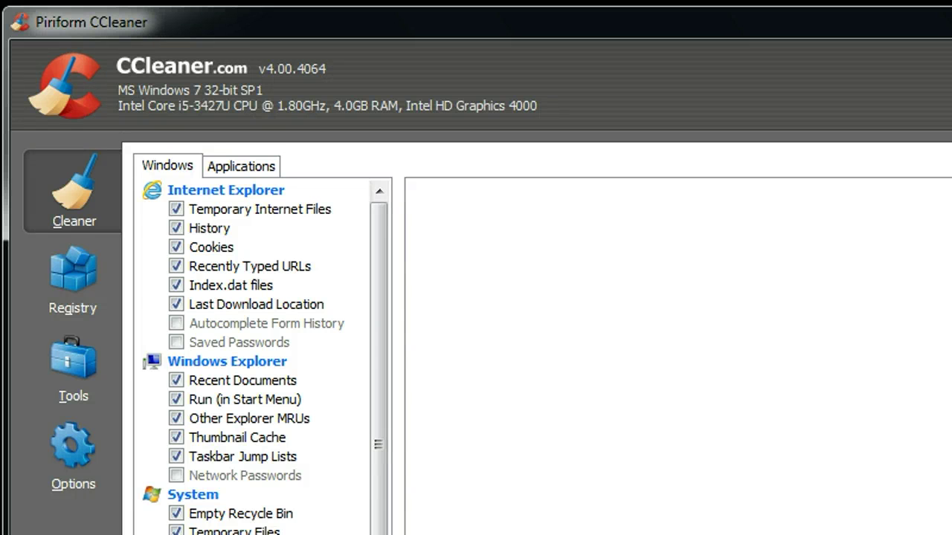
# Open Tools > File Finder options: match by name, size and modified date, ignore system files, search C:\.
pyautogui.click(384, 78)
pyautogui.click(582, 335)
pyautogui.click(73, 368)
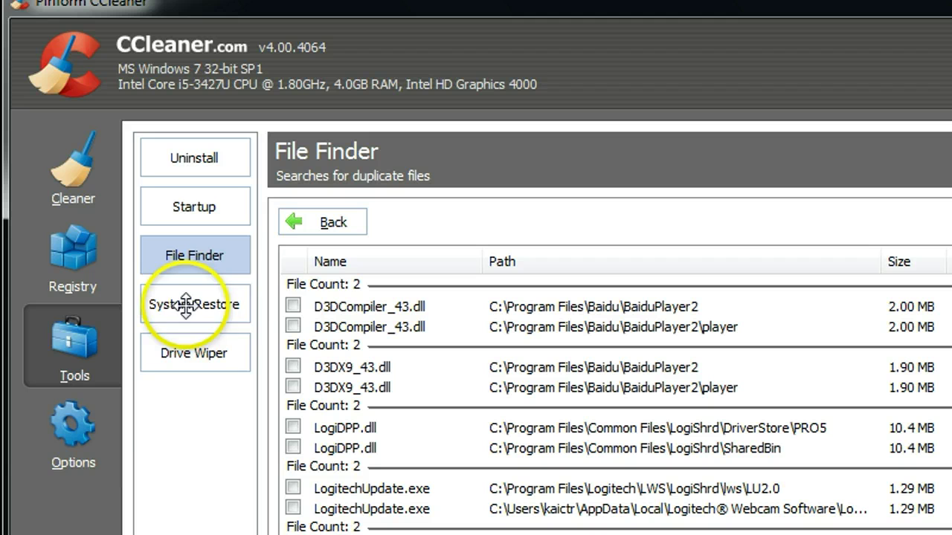
pyautogui.click(227, 285)
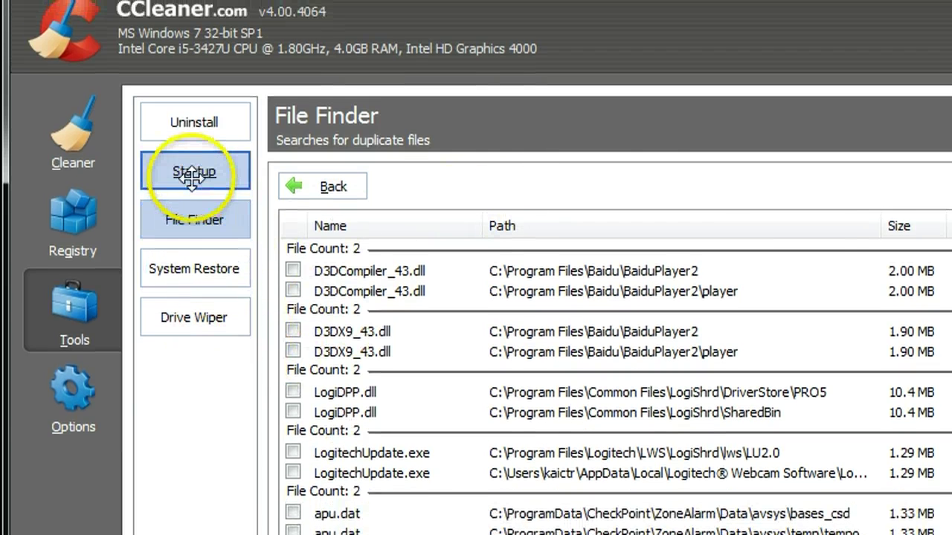
pyautogui.click(192, 175)
pyautogui.click(206, 219)
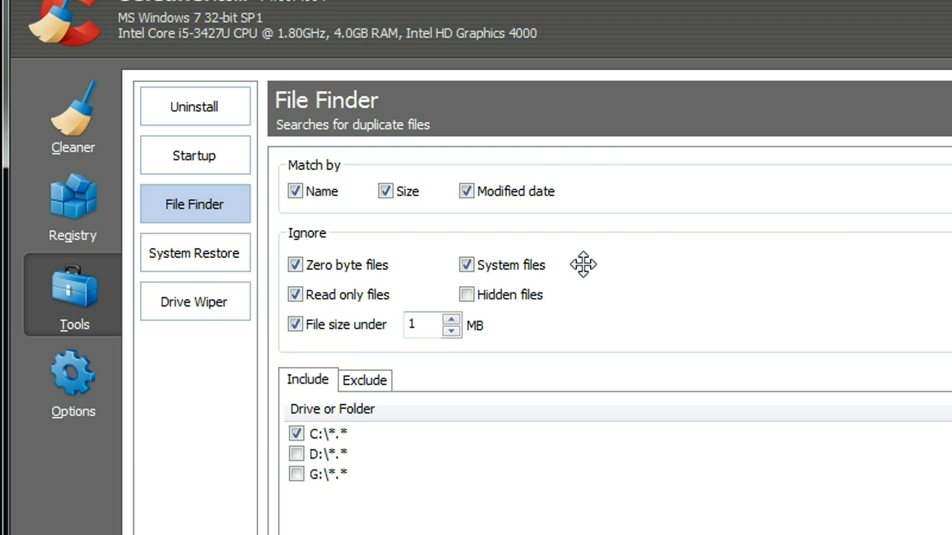
# Tick Hidden files under Ignore in File Finder's options.
pyautogui.click(573, 297)
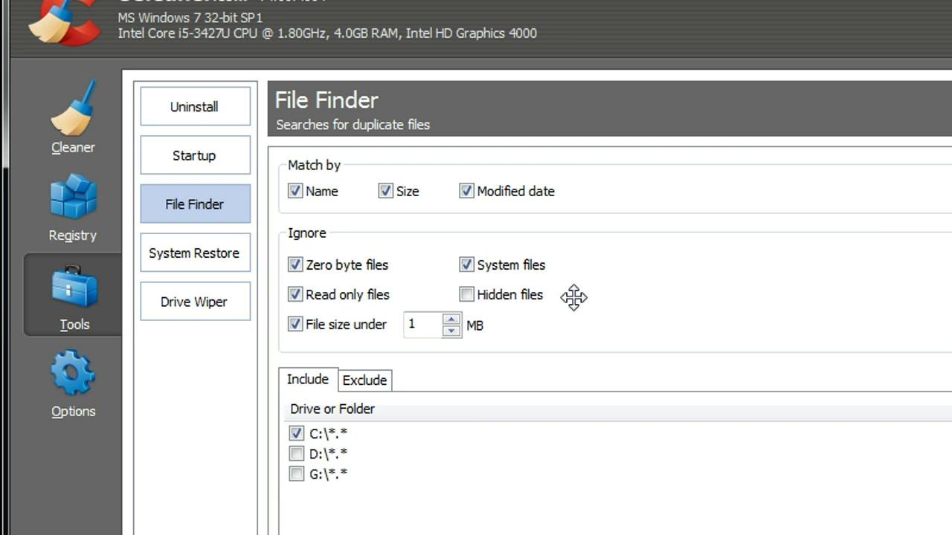
pyautogui.click(466, 295)
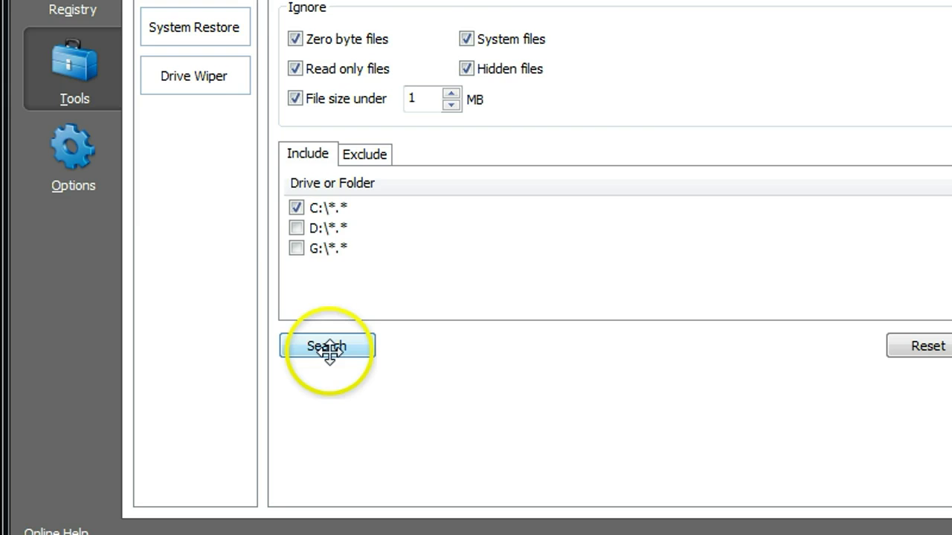
# Run the duplicate search and widen the Path column to show full paths.
pyautogui.click(328, 346)
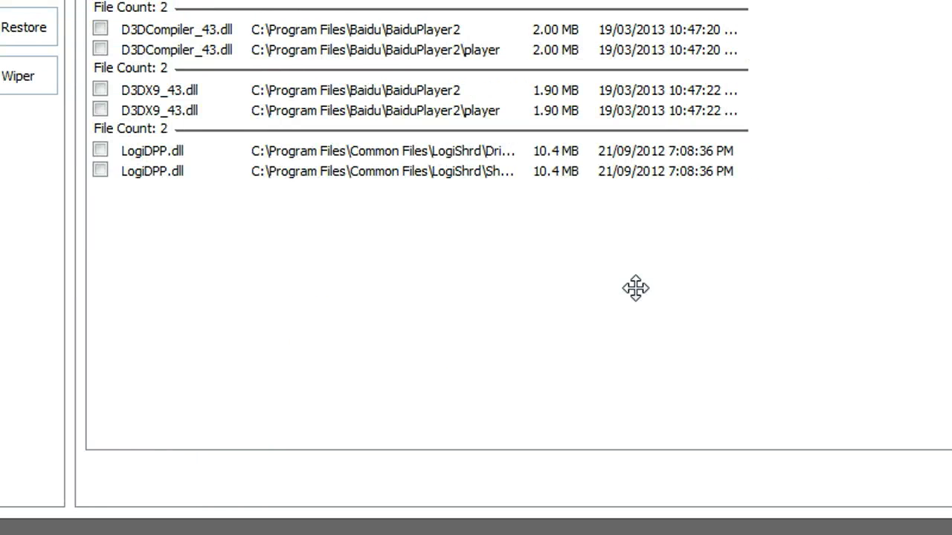
pyautogui.click(636, 198)
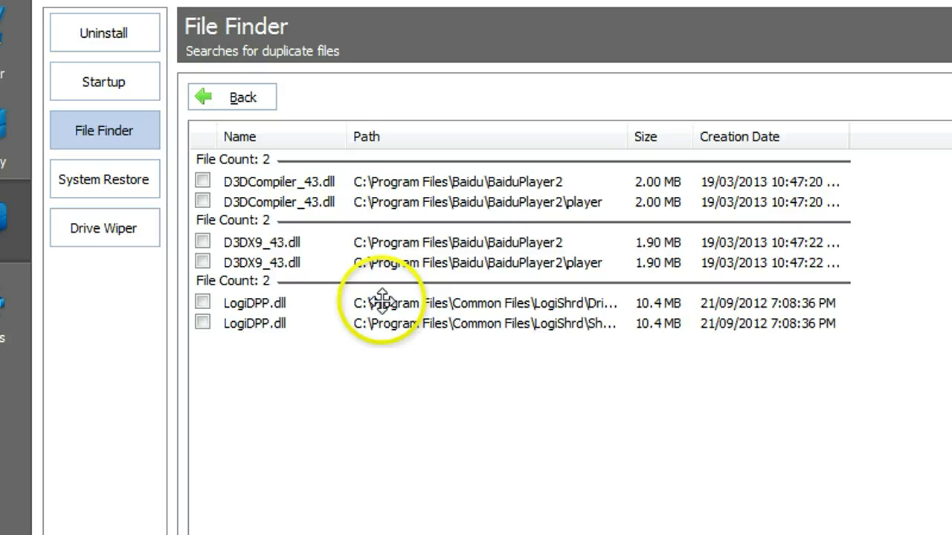
pyautogui.doubleClick(628, 141)
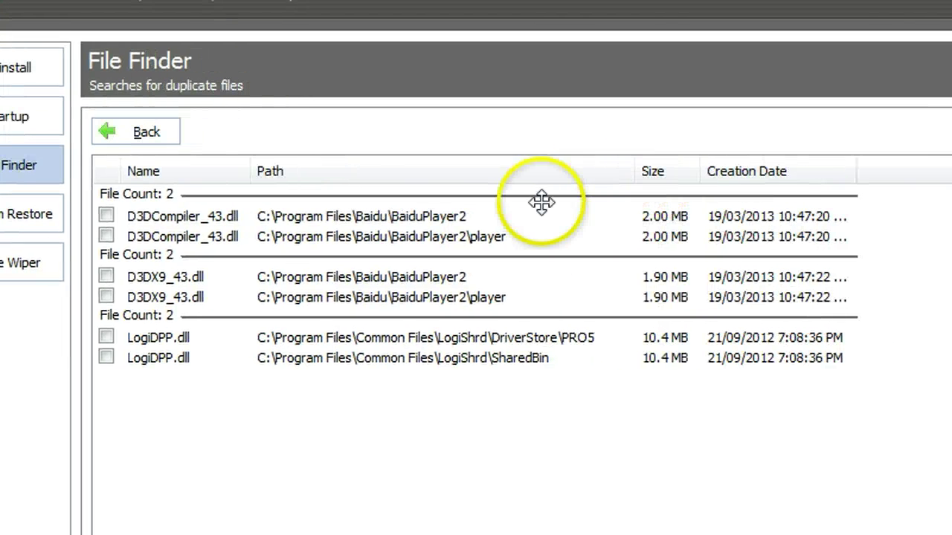
# Inspect the D3DCompiler_43.dll and LogiDPP.dll duplicate copies, then clear the row selection.
pyautogui.click(475, 216)
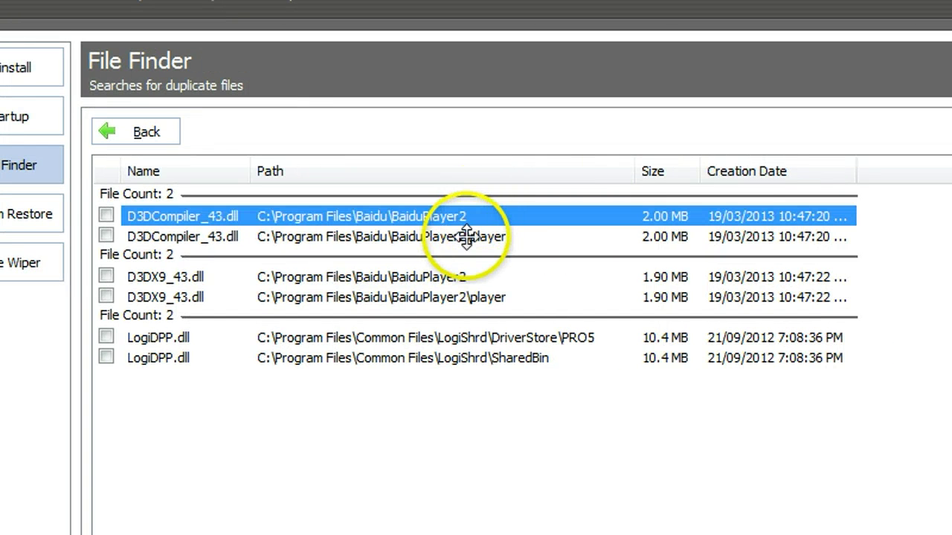
pyautogui.click(519, 236)
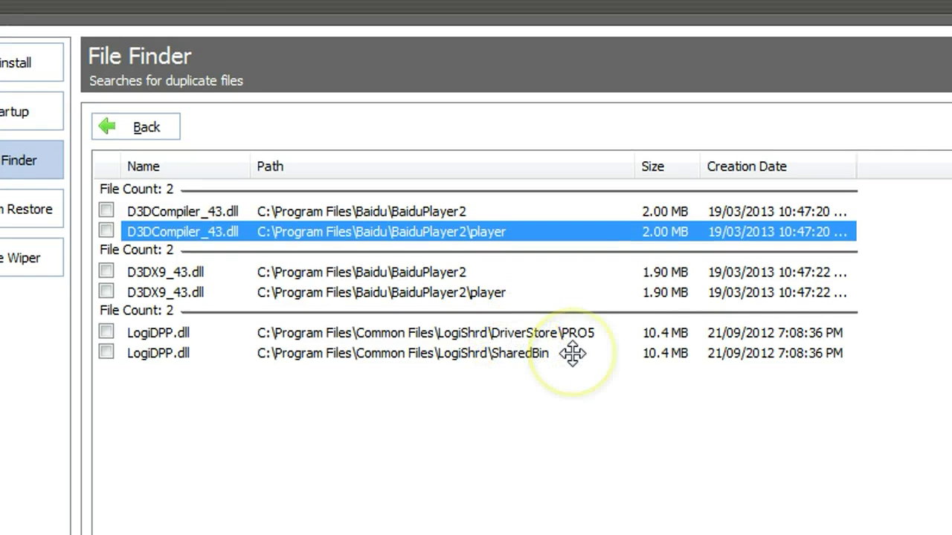
pyautogui.click(572, 354)
pyautogui.click(594, 333)
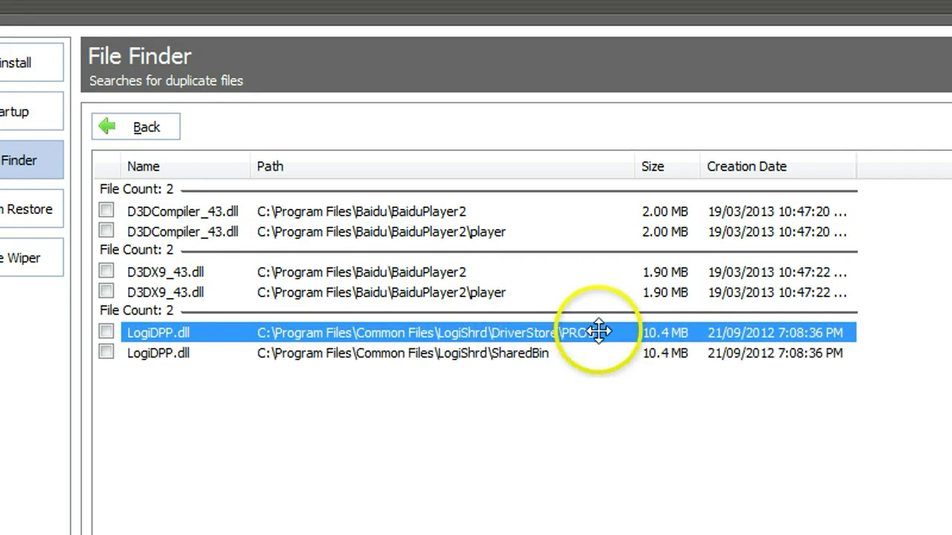
pyautogui.click(598, 354)
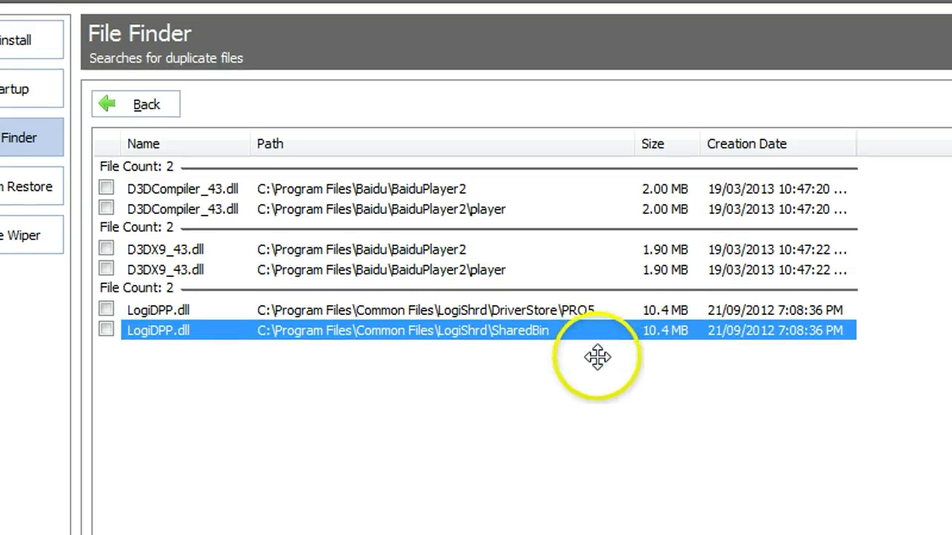
pyautogui.click(597, 380)
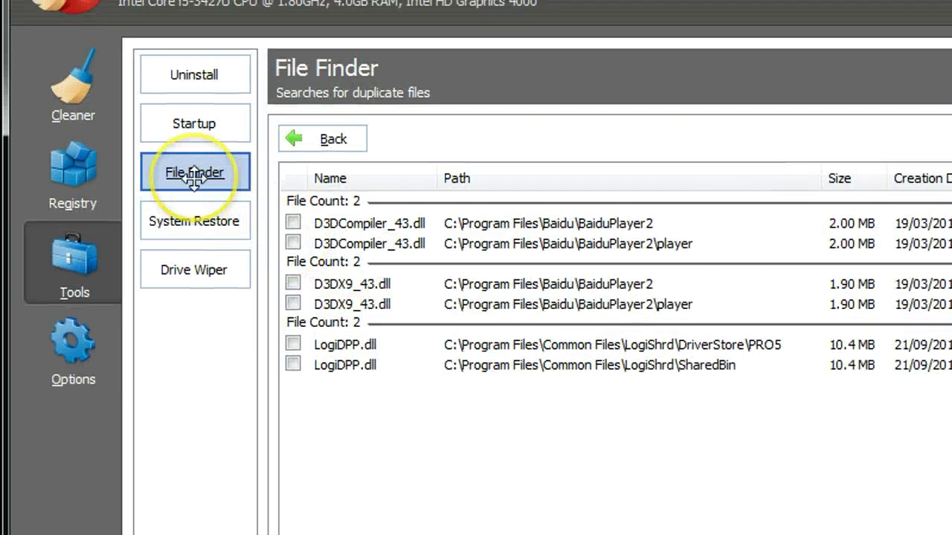
# Stop ignoring hidden files and rerun the search, adding LogitechUpdate.exe, apu.dat and other duplicates.
pyautogui.click(211, 220)
pyautogui.click(193, 173)
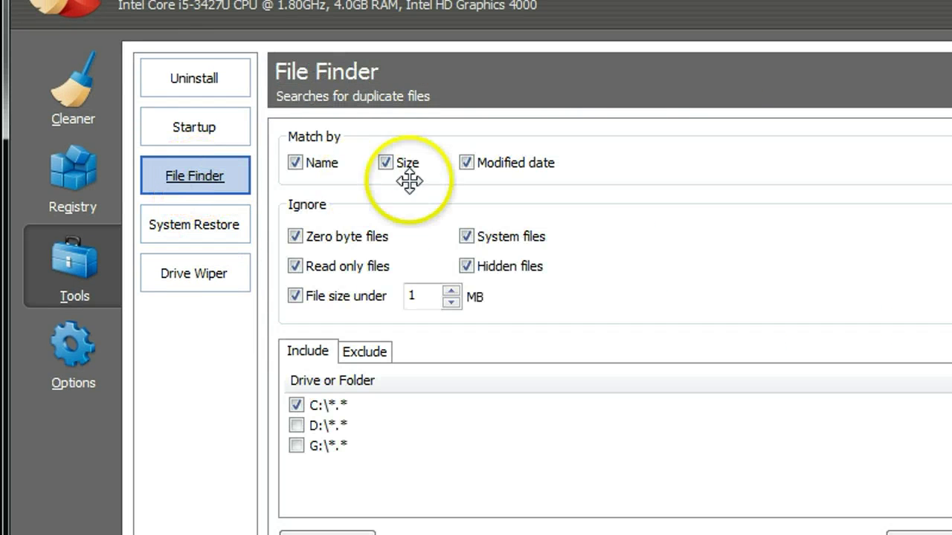
pyautogui.click(467, 266)
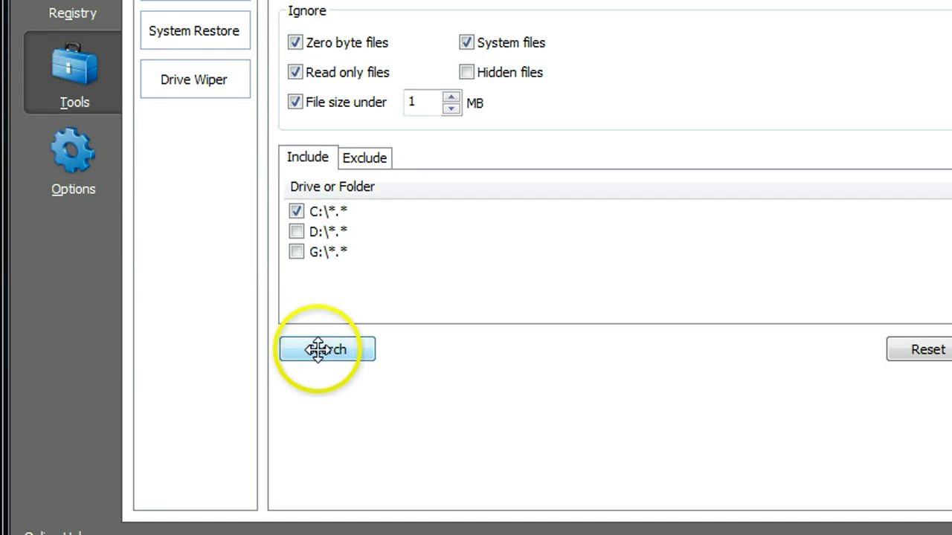
pyautogui.click(319, 350)
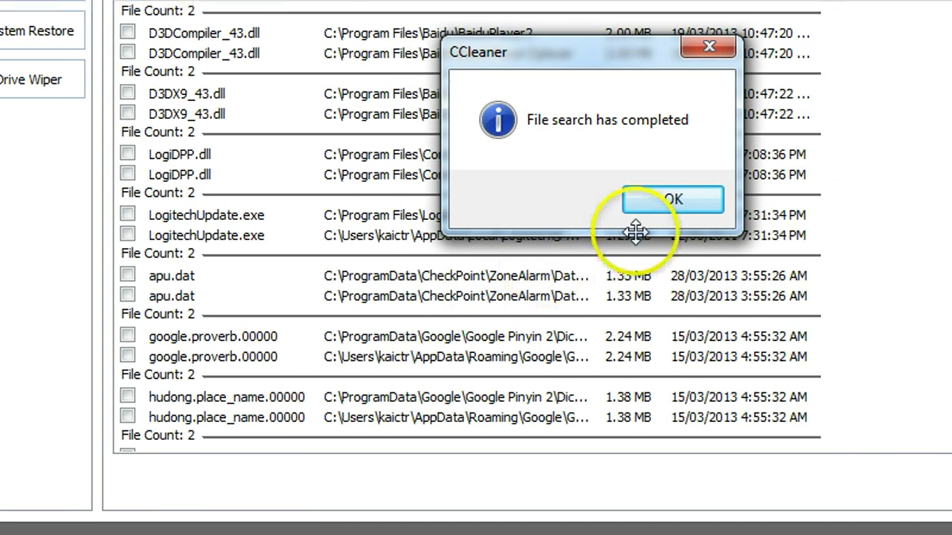
pyautogui.click(825, 201)
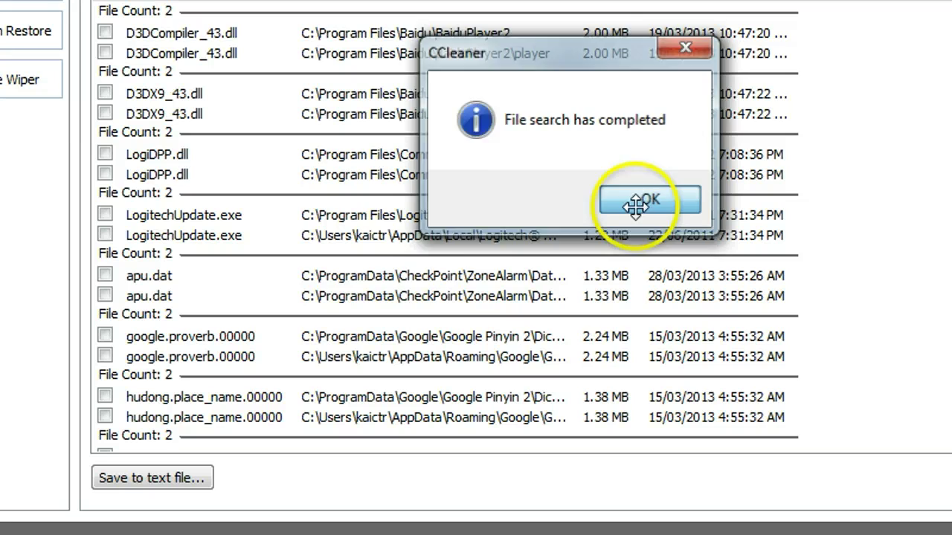
# Find the two 1365399172453.f2.tmp copies and widen the Path column to compare locations.
pyautogui.scroll(-2, 587, 260)
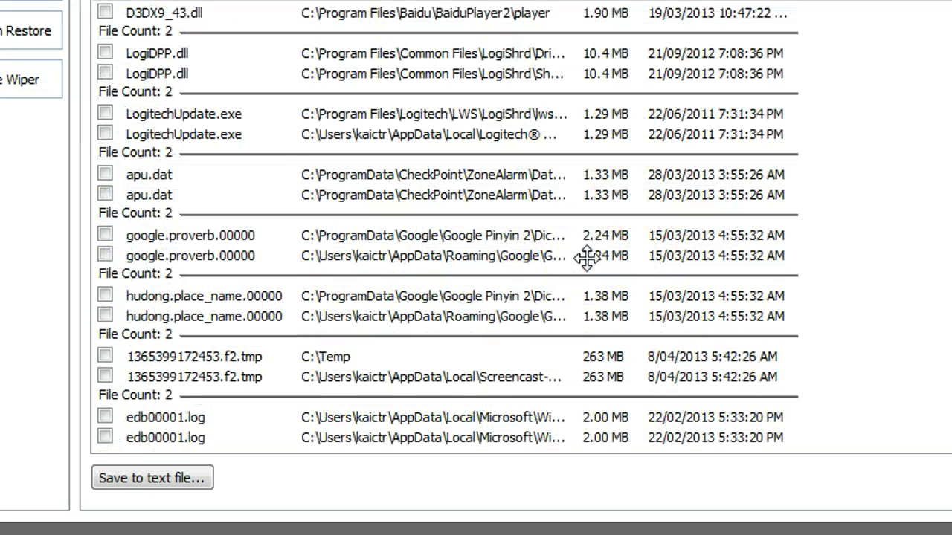
pyautogui.click(201, 358)
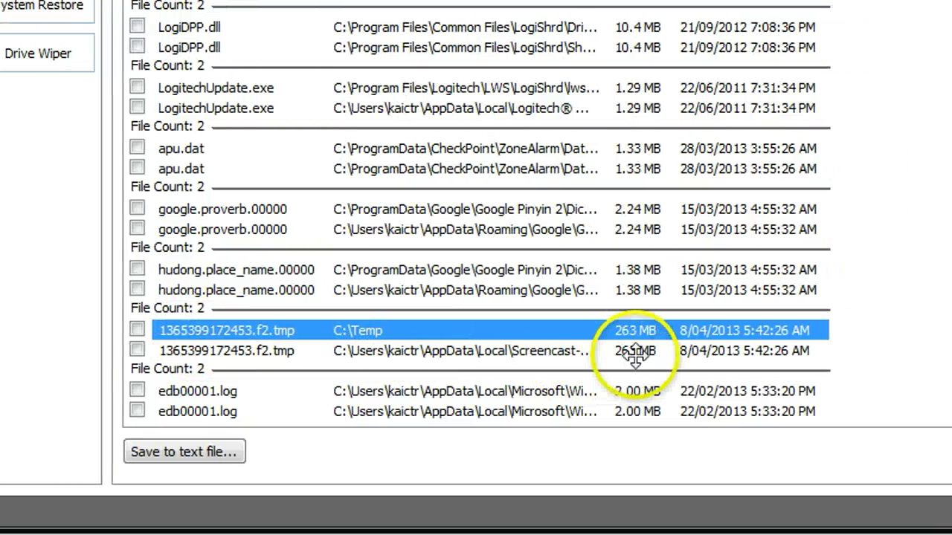
pyautogui.click(636, 353)
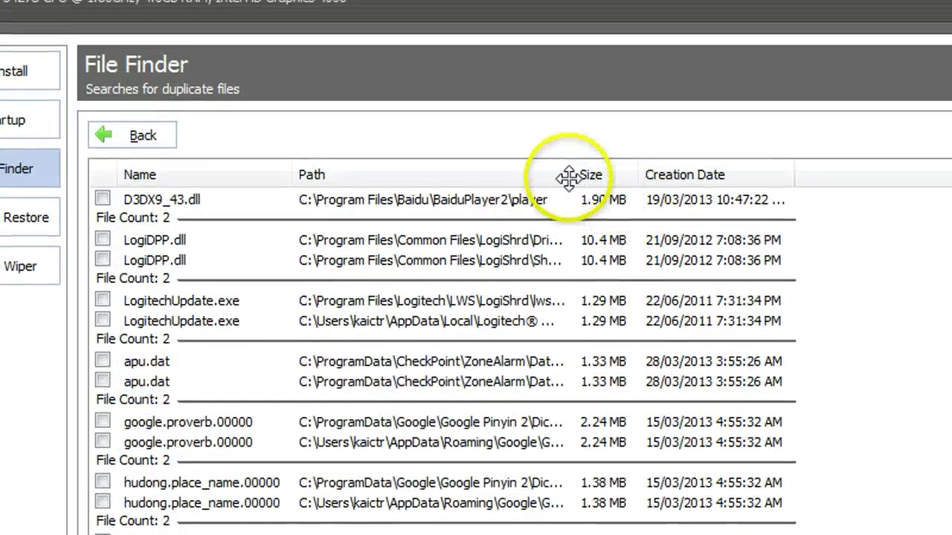
pyautogui.doubleClick(562, 177)
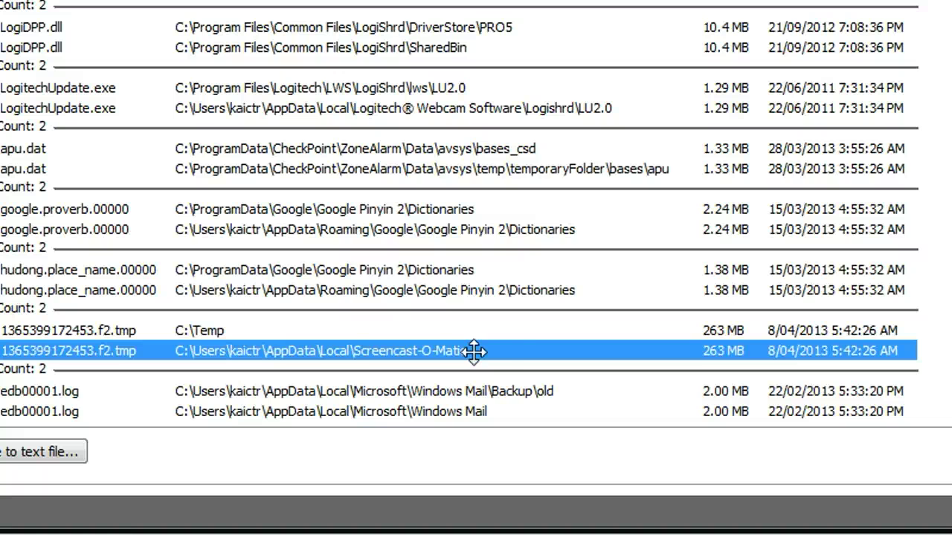
# Tick the 263 MB C:\Temp tmp file and start saving the list as duplicate.txt.
pyautogui.click(477, 332)
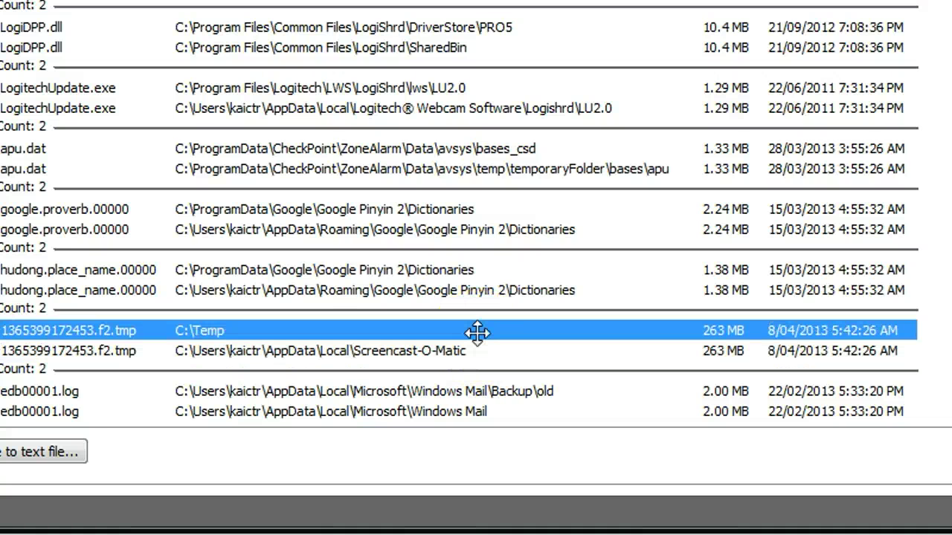
pyautogui.click(477, 331)
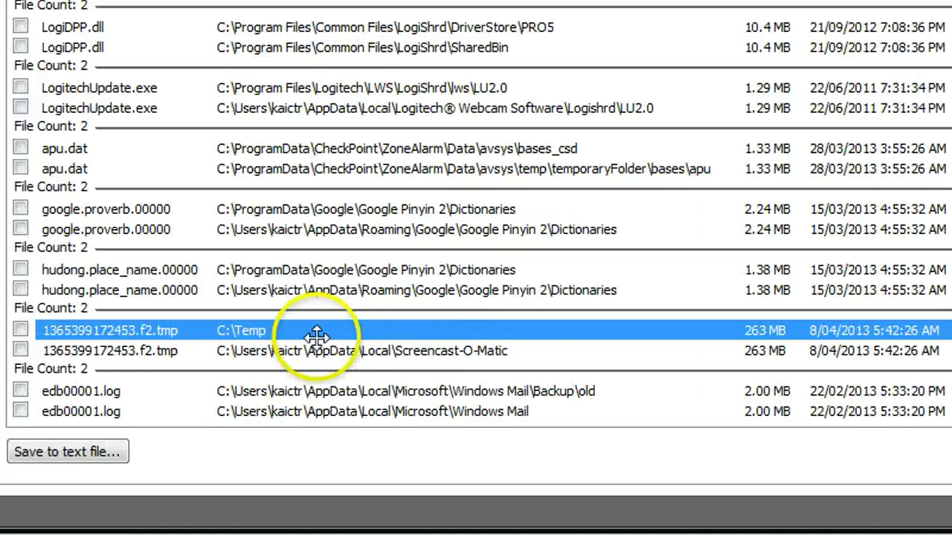
pyautogui.click(383, 350)
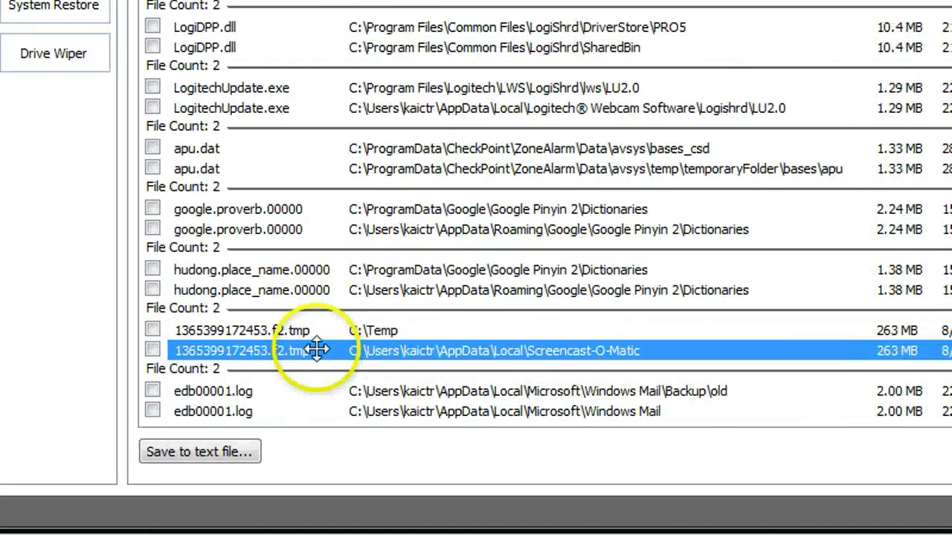
pyautogui.click(71, 330)
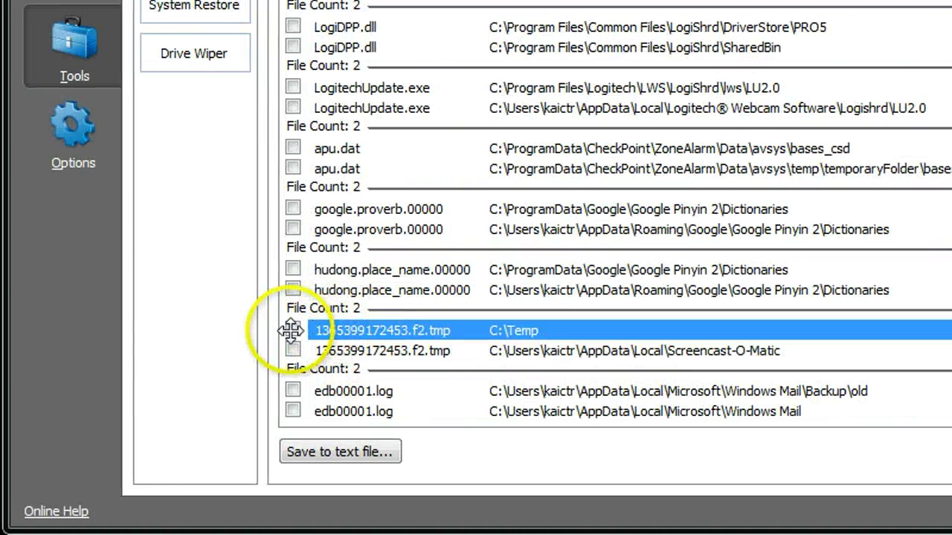
pyautogui.click(292, 331)
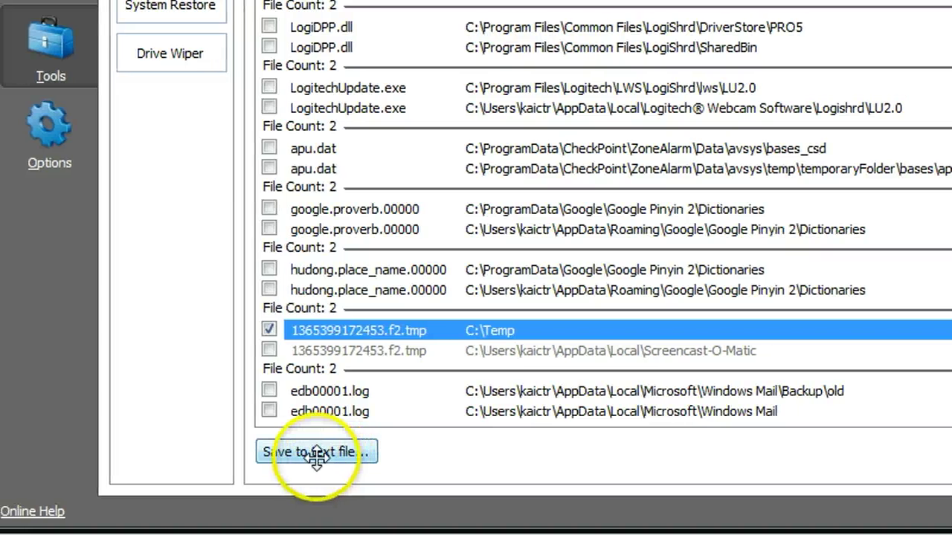
pyautogui.click(316, 454)
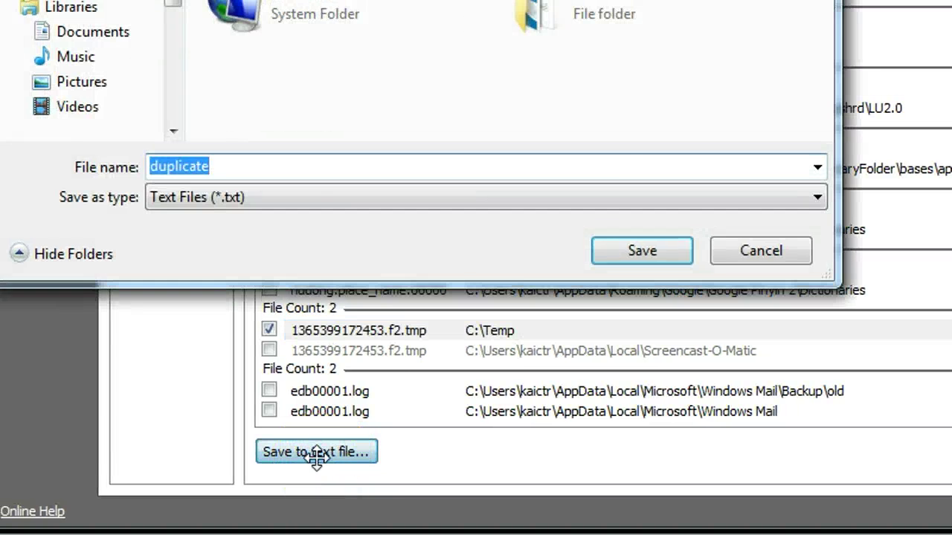
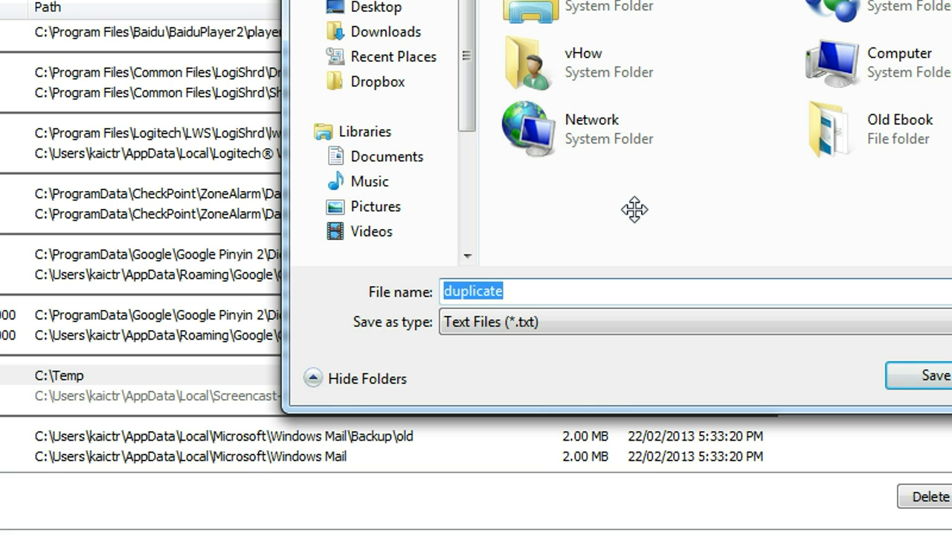
# Save the duplicate results as text file 'duplicate' (*.txt) in the Downloads folder.
pyautogui.click(639, 230)
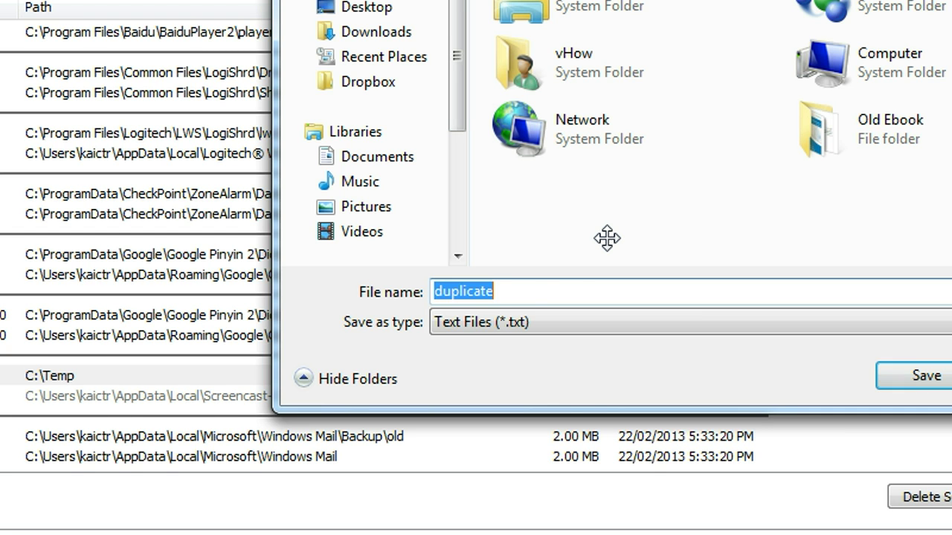
pyautogui.moveTo(510, 297)
pyautogui.mouseDown()
pyautogui.moveTo(527, 315)
pyautogui.moveTo(418, 123)
pyautogui.mouseUp()
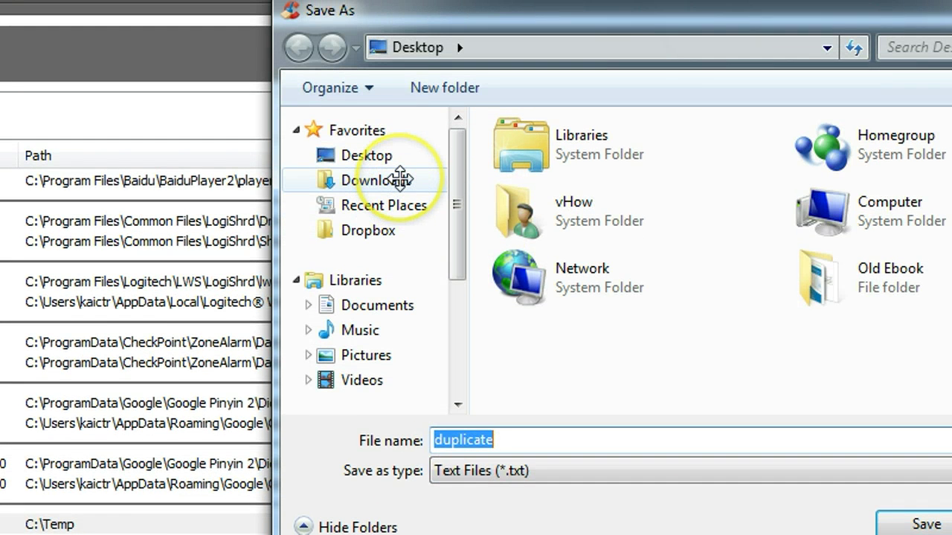
pyautogui.click(400, 87)
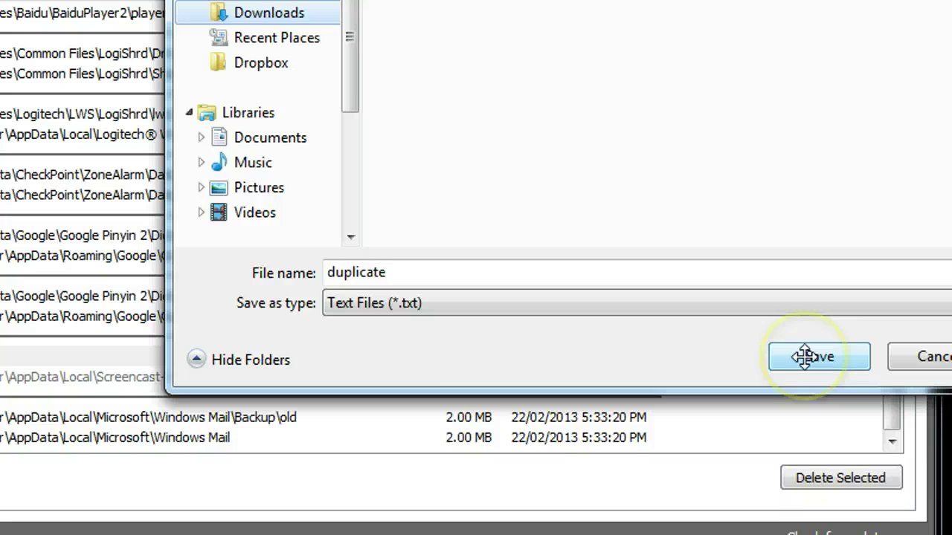
pyautogui.click(805, 357)
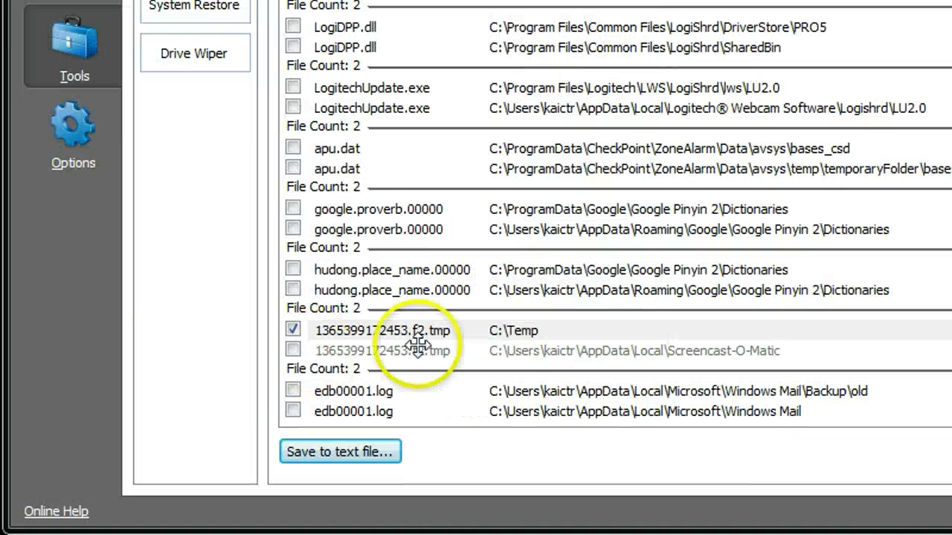
# Tick the C:\Temp copy of the 263 MB 1365399172453.f2.tmp file for deletion.
pyautogui.click(610, 329)
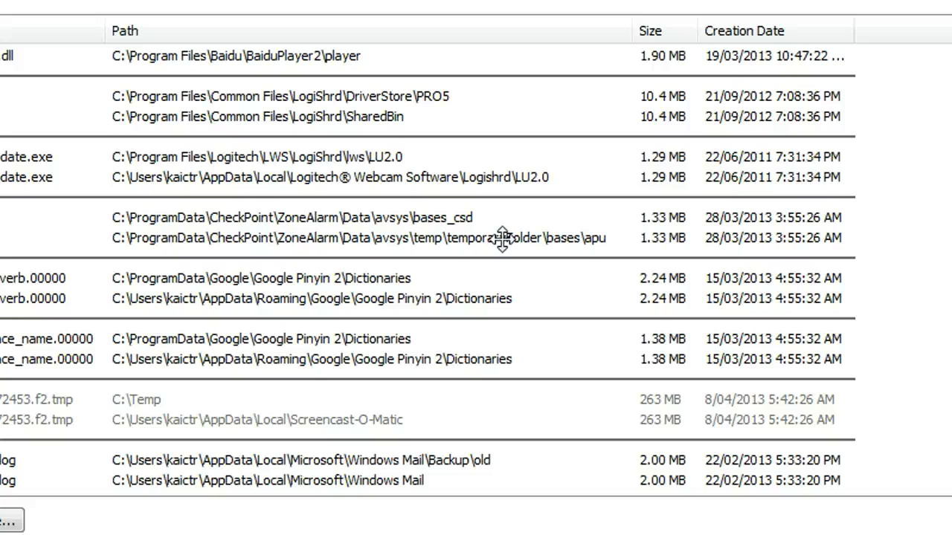
pyautogui.click(482, 246)
pyautogui.click(420, 268)
pyautogui.click(412, 269)
pyautogui.click(413, 249)
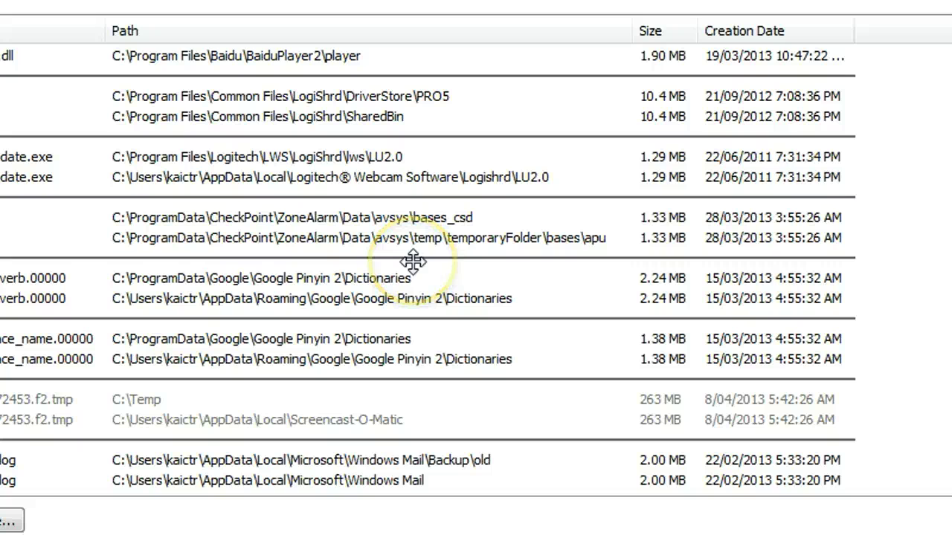